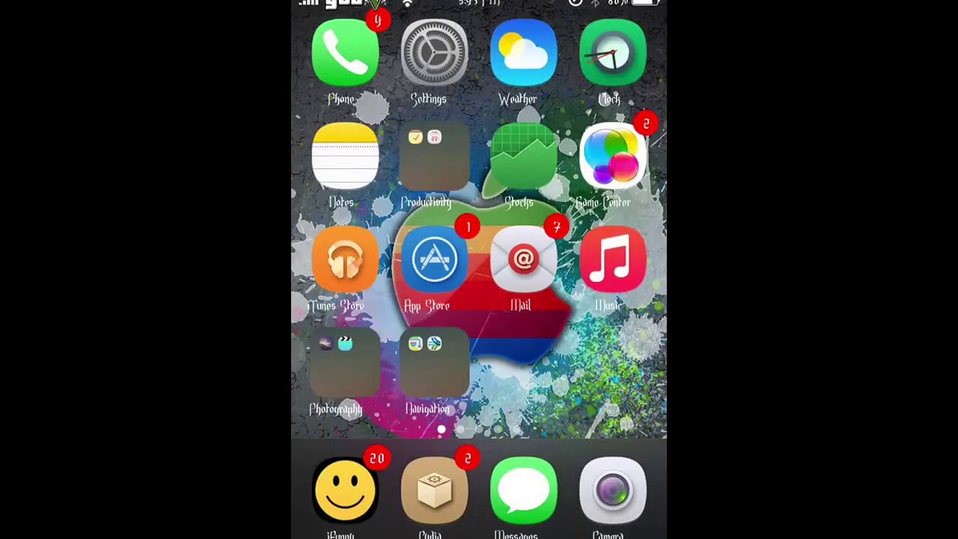
Swipe left from the first home-screen page to the Voice Memos, FaceTime and Amazon page
{"action": "left_click_drag", "start_coordinate": [568, 299], "coordinate": [449, 299]}
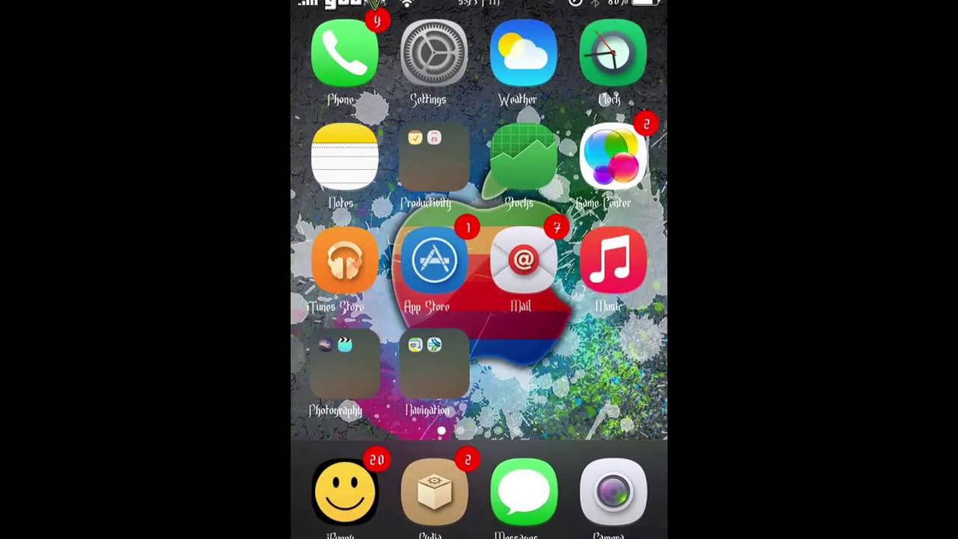
{"action": "left_click_drag", "start_coordinate": [599, 262], "coordinate": [359, 262]}
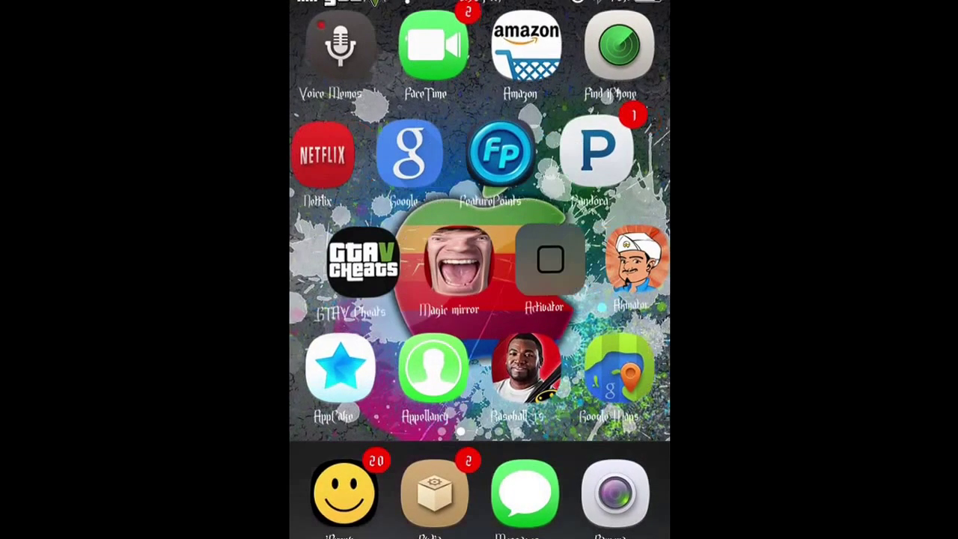
Swipe forward one home-screen page, then back to the previous page
{"action": "left_click_drag", "start_coordinate": [598, 262], "coordinate": [374, 262]}
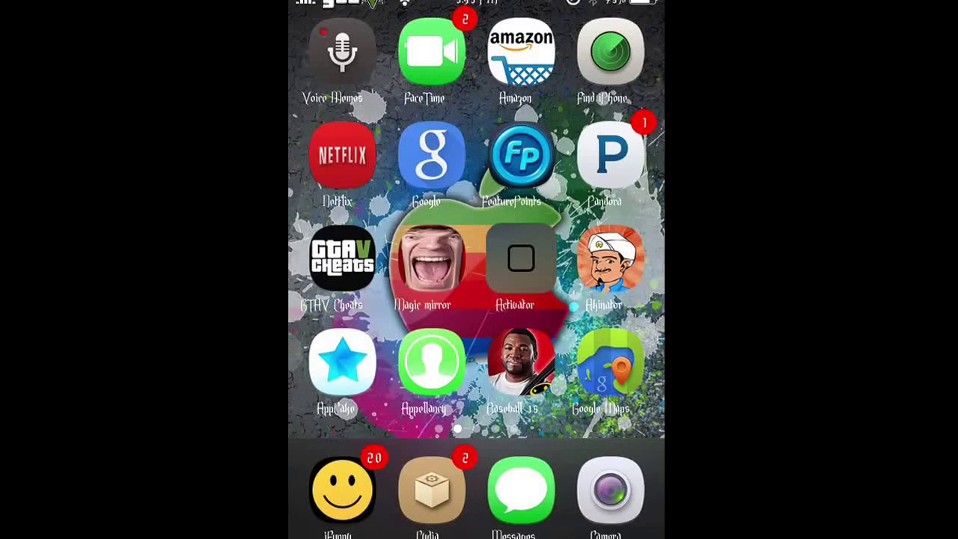
{"action": "left_click_drag", "start_coordinate": [337, 262], "coordinate": [598, 262]}
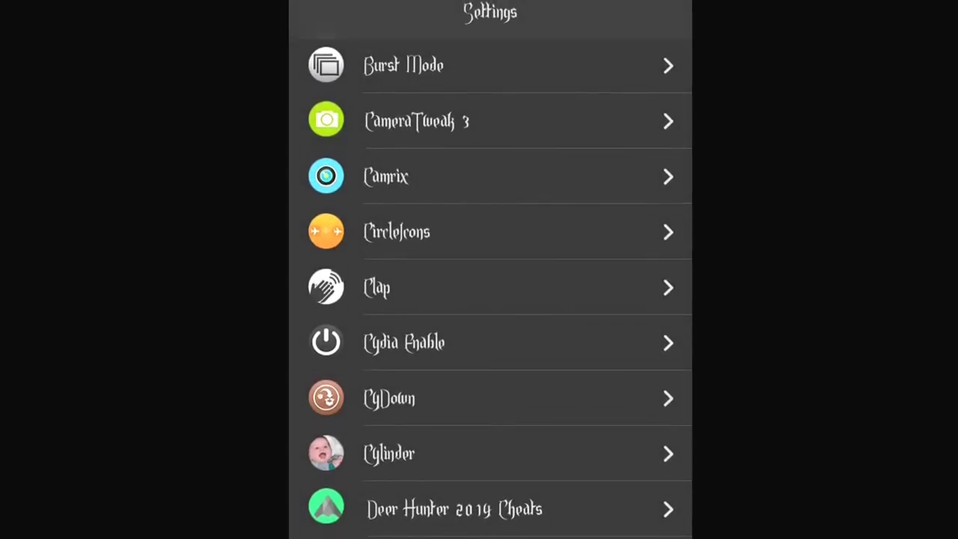
{"action": "scroll", "coordinate": [491, 300], "scroll_direction": "up", "scroll_amount": 5}
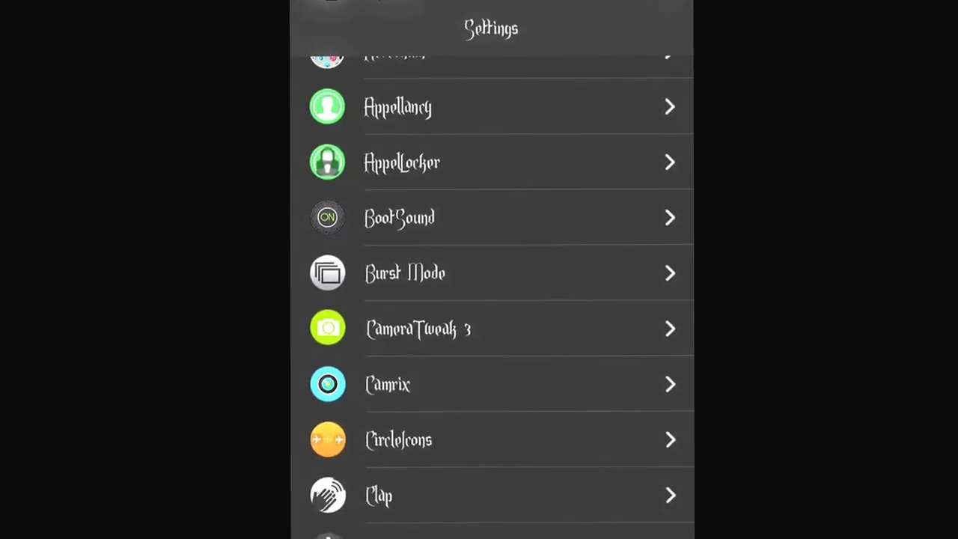
{"action": "scroll", "coordinate": [494, 299], "scroll_direction": "down", "scroll_amount": 4}
{"action": "scroll", "coordinate": [508, 269], "scroll_direction": "down", "scroll_amount": 3}
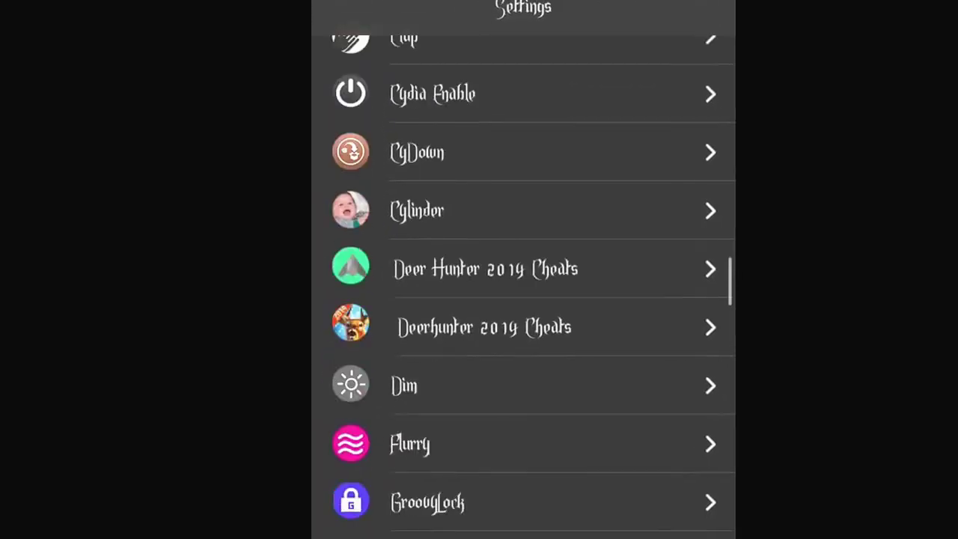
{"action": "scroll", "coordinate": [507, 270], "scroll_direction": "down", "scroll_amount": 3}
{"action": "scroll", "coordinate": [507, 269], "scroll_direction": "down", "scroll_amount": 5}
{"action": "scroll", "coordinate": [500, 269], "scroll_direction": "down", "scroll_amount": 3}
{"action": "scroll", "coordinate": [500, 269], "scroll_direction": "up", "scroll_amount": 5}
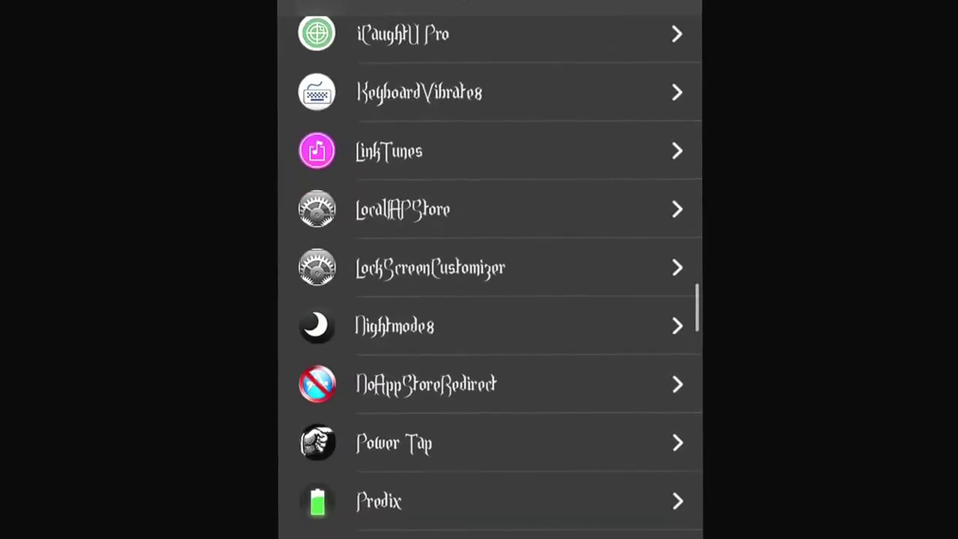
{"action": "scroll", "coordinate": [500, 269], "scroll_direction": "up", "scroll_amount": 10}
{"action": "scroll", "coordinate": [499, 270], "scroll_direction": "up", "scroll_amount": 5}
{"action": "scroll", "coordinate": [486, 269], "scroll_direction": "up", "scroll_amount": 5}
{"action": "scroll", "coordinate": [486, 269], "scroll_direction": "up", "scroll_amount": 2}
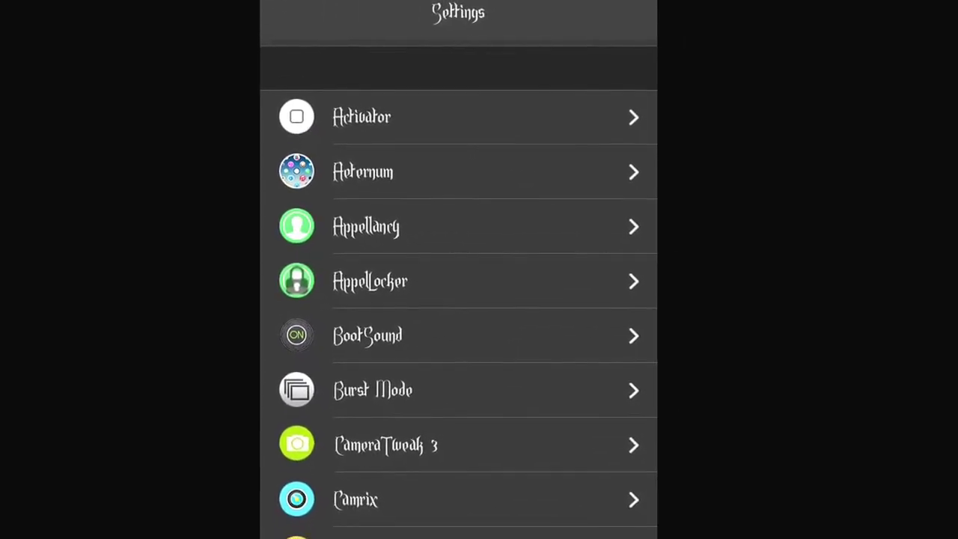
Select AppelLocker in the tweak list to bring up its password prompt
{"action": "left_click", "coordinate": [449, 283]}
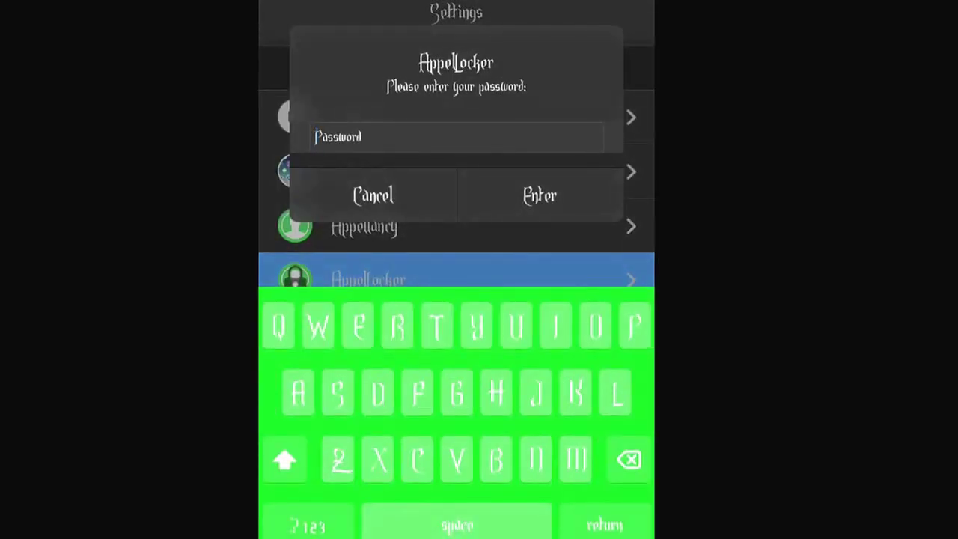
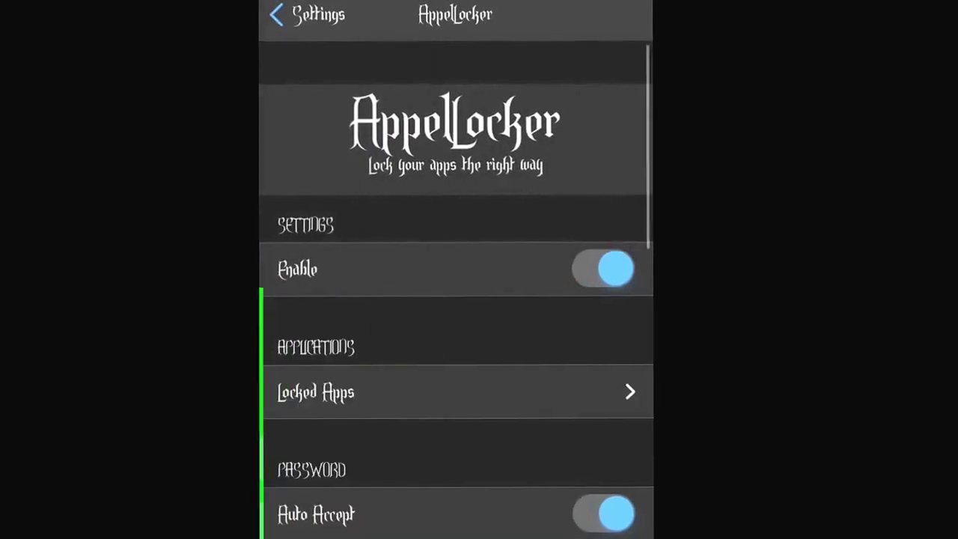
Open AppelLocker's Locked Apps list
{"action": "left_click", "coordinate": [324, 403]}
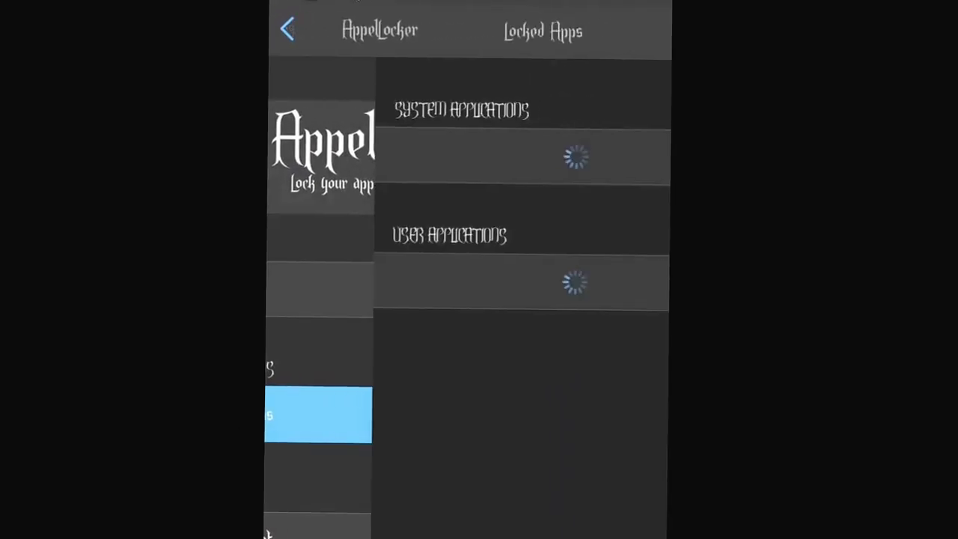
{"action": "scroll", "coordinate": [458, 300], "scroll_direction": "down", "scroll_amount": 1}
{"action": "scroll", "coordinate": [459, 299], "scroll_direction": "down", "scroll_amount": 2}
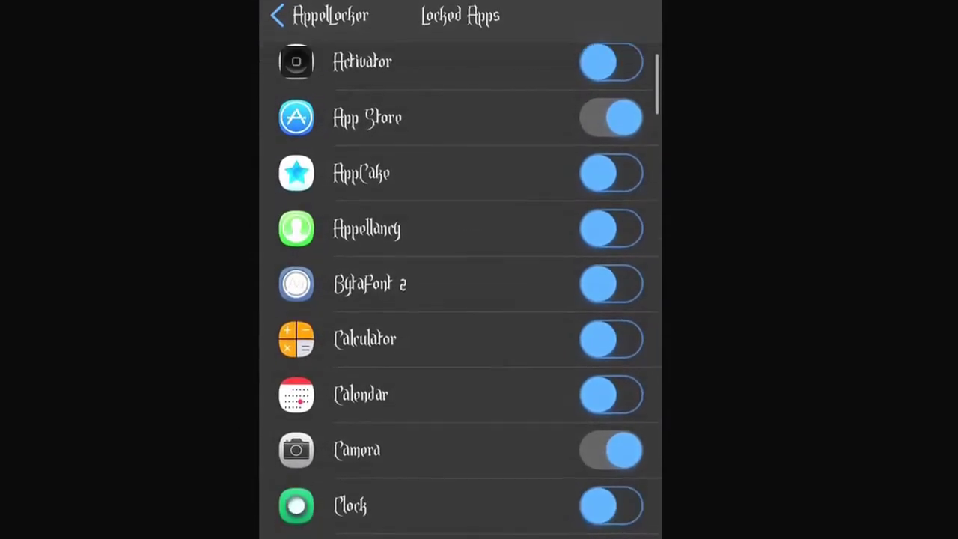
{"action": "scroll", "coordinate": [459, 299], "scroll_direction": "down", "scroll_amount": 3}
{"action": "scroll", "coordinate": [459, 299], "scroll_direction": "up", "scroll_amount": 1}
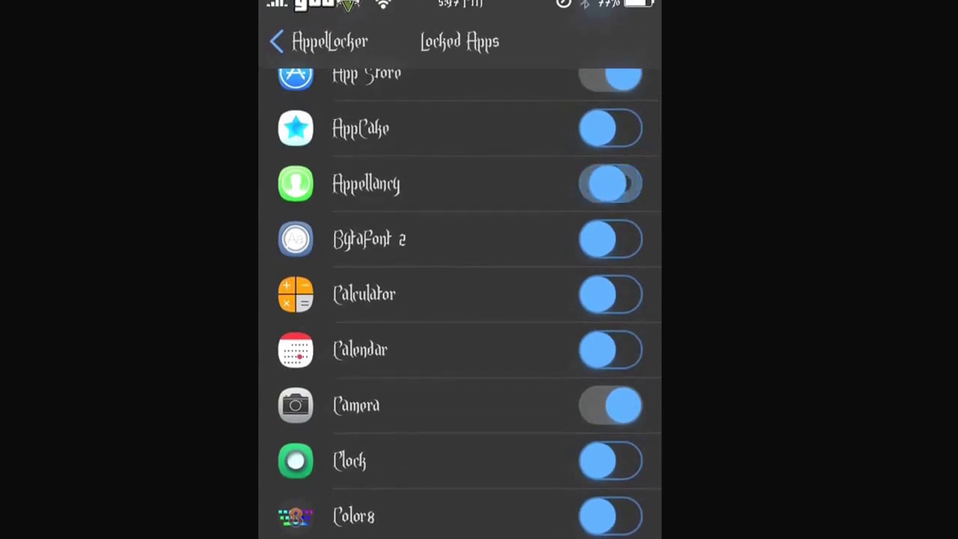
{"action": "scroll", "coordinate": [459, 300], "scroll_direction": "down", "scroll_amount": 3}
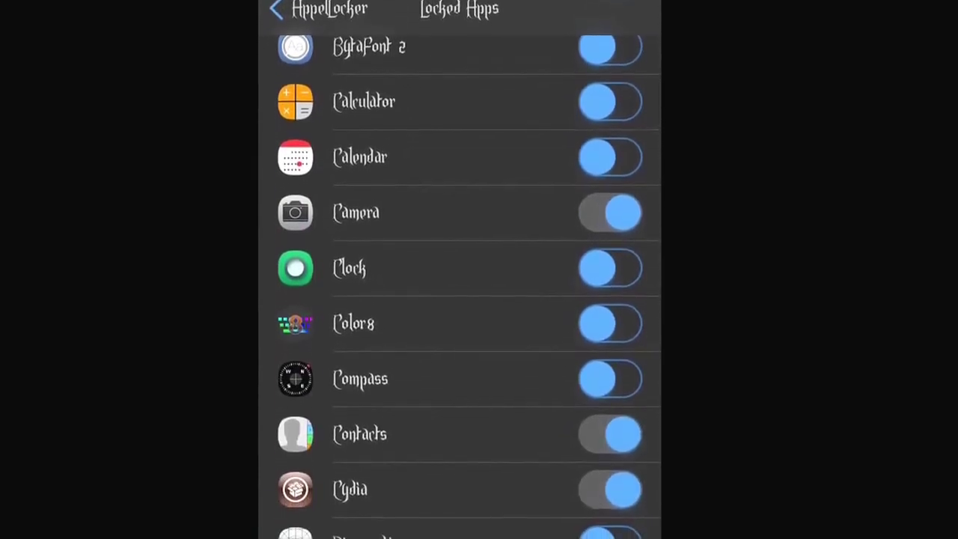
{"action": "scroll", "coordinate": [459, 300], "scroll_direction": "up", "scroll_amount": 3}
{"action": "scroll", "coordinate": [459, 299], "scroll_direction": "up", "scroll_amount": 2}
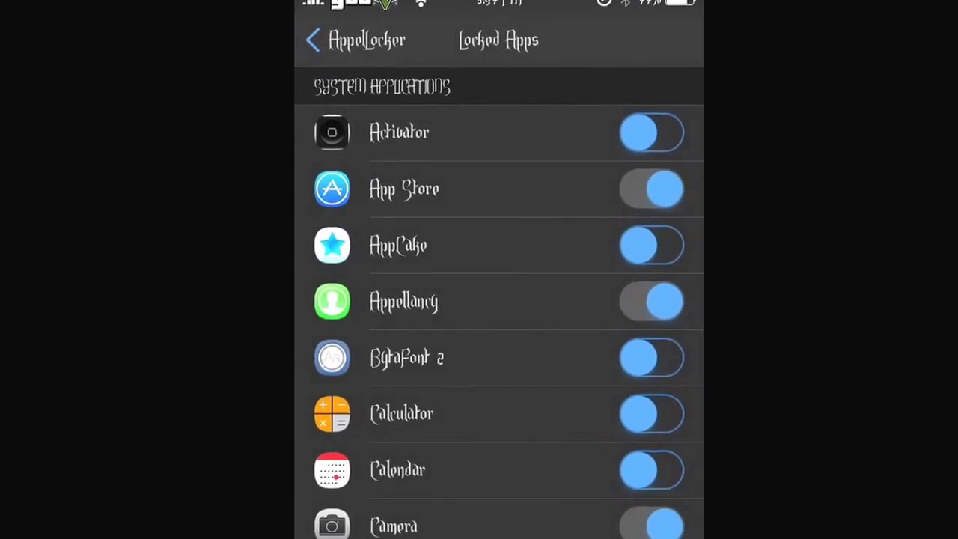
{"action": "scroll", "coordinate": [494, 299], "scroll_direction": "down", "scroll_amount": 5}
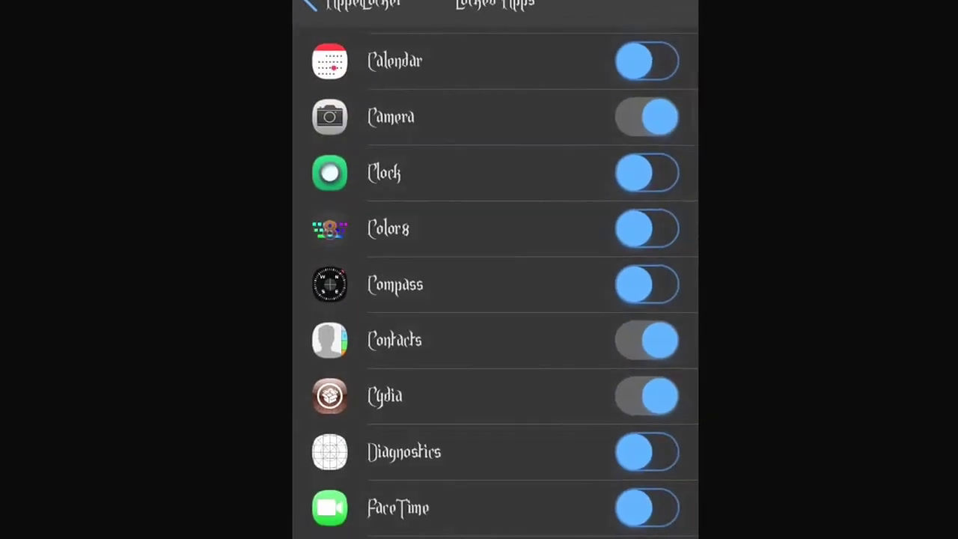
{"action": "scroll", "coordinate": [486, 299], "scroll_direction": "down", "scroll_amount": 1}
{"action": "scroll", "coordinate": [487, 300], "scroll_direction": "down", "scroll_amount": 4}
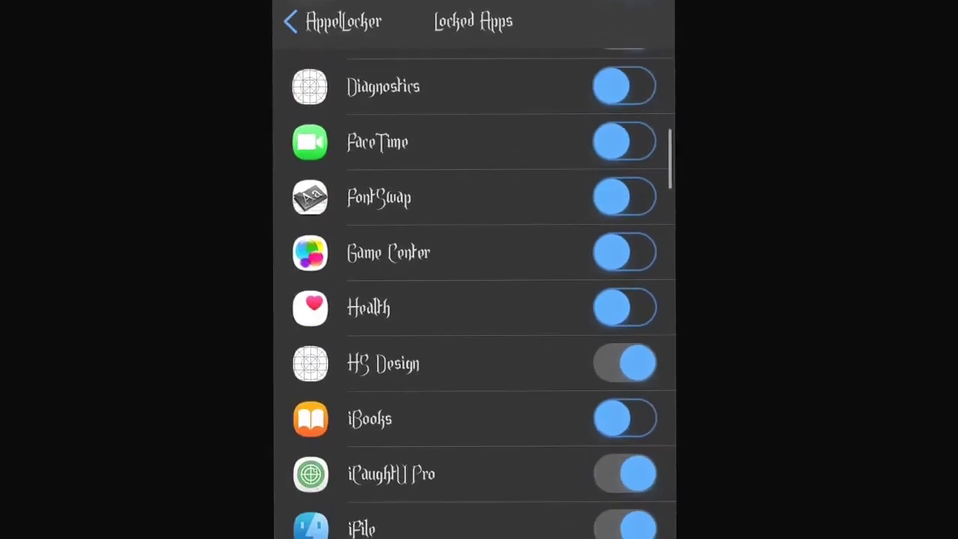
{"action": "scroll", "coordinate": [473, 299], "scroll_direction": "down", "scroll_amount": 1}
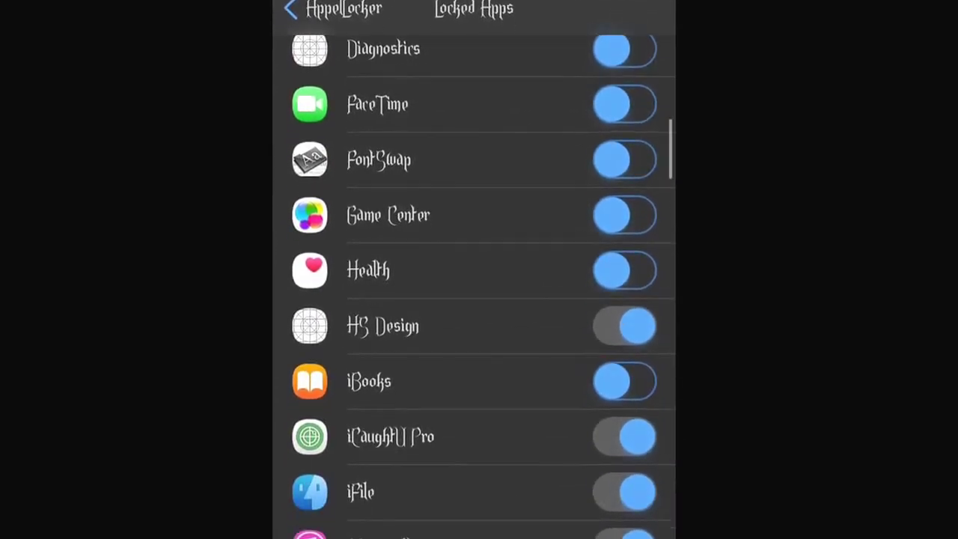
{"action": "scroll", "coordinate": [473, 299], "scroll_direction": "down", "scroll_amount": 1}
{"action": "scroll", "coordinate": [473, 299], "scroll_direction": "down", "scroll_amount": 2}
{"action": "scroll", "coordinate": [473, 299], "scroll_direction": "down", "scroll_amount": 1}
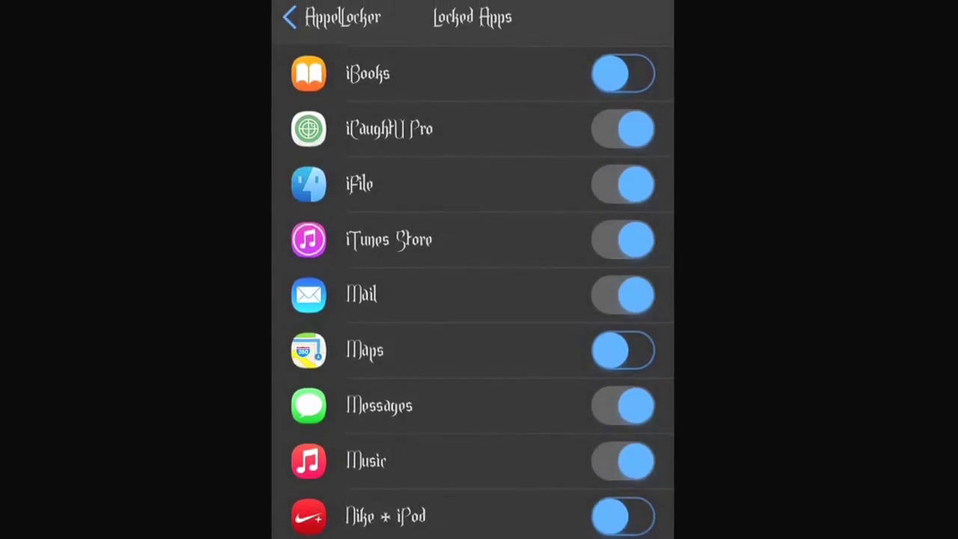
{"action": "scroll", "coordinate": [473, 299], "scroll_direction": "down", "scroll_amount": 5}
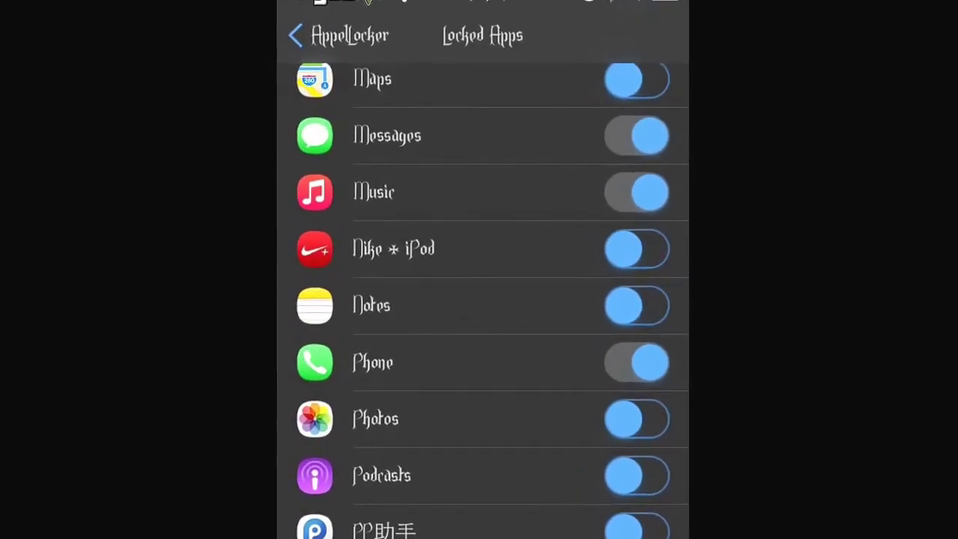
{"action": "scroll", "coordinate": [479, 299], "scroll_direction": "down", "scroll_amount": 1}
{"action": "scroll", "coordinate": [479, 300], "scroll_direction": "down", "scroll_amount": 2}
{"action": "scroll", "coordinate": [479, 300], "scroll_direction": "up", "scroll_amount": 5}
Back out of AppelLocker to the Settings tweak list and return to the home screen
{"action": "left_click", "coordinate": [299, 15]}
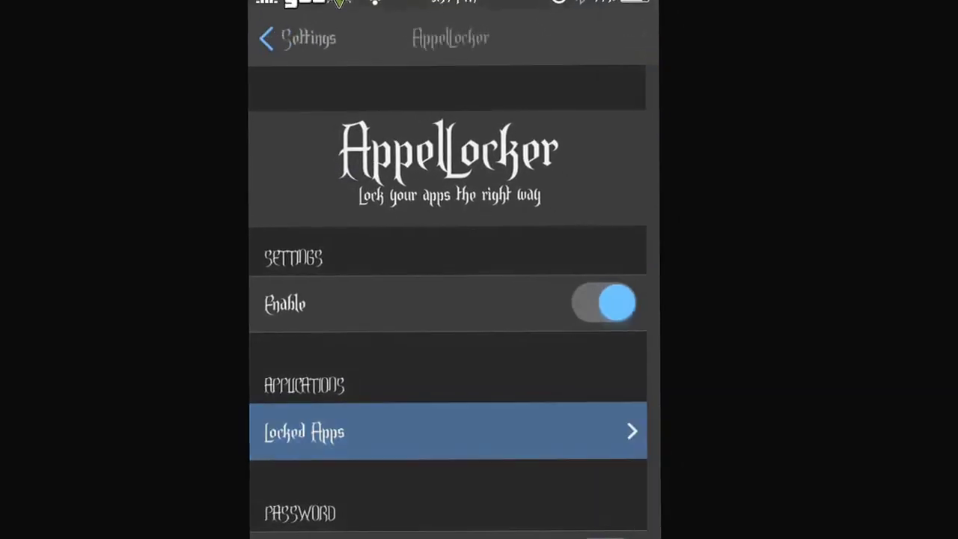
{"action": "left_click", "coordinate": [343, 42]}
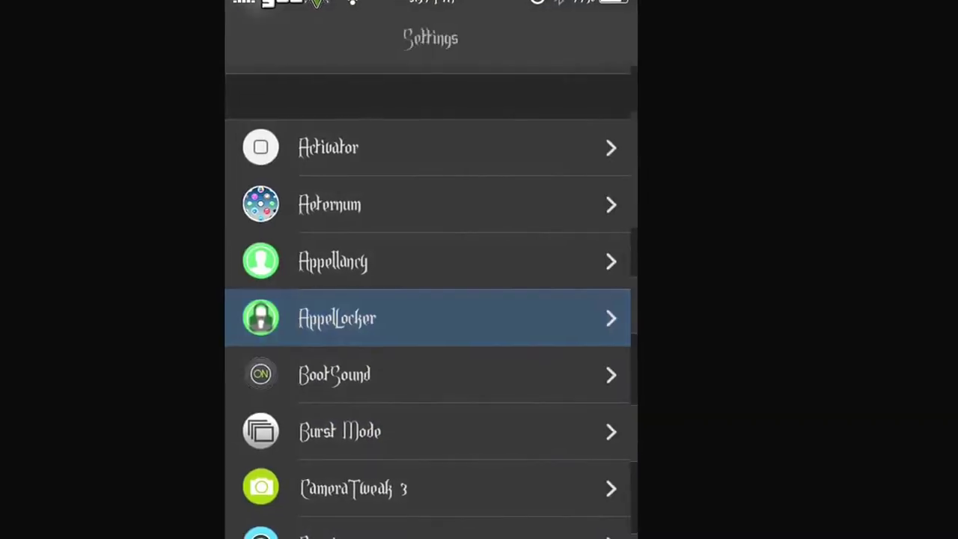
{"action": "key", "text": "super"}
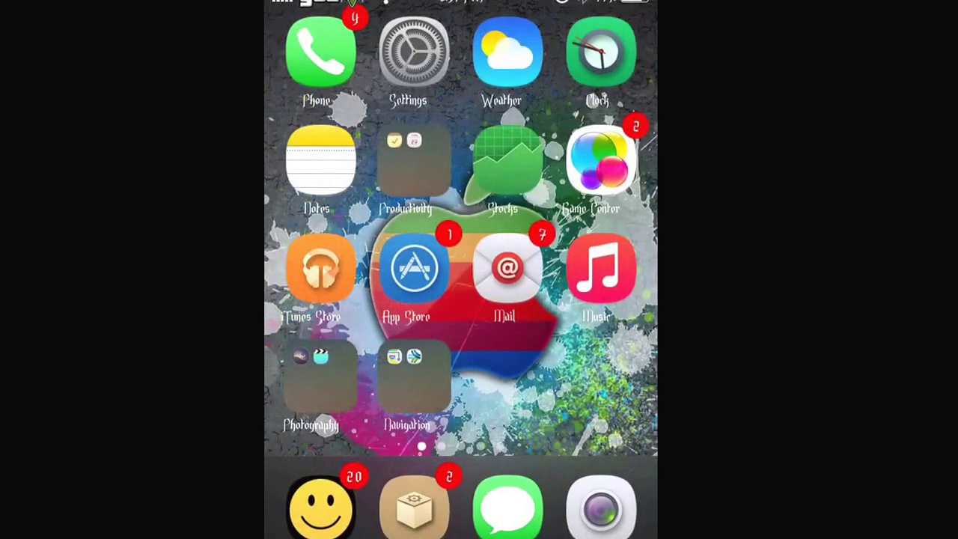
Swipe through the home-screen pages past Voice Memos/FaceTime, the folders and Twitch/SmartGlass
{"action": "left_click_drag", "start_coordinate": [584, 269], "coordinate": [314, 269]}
{"action": "left_click_drag", "start_coordinate": [584, 269], "coordinate": [314, 269]}
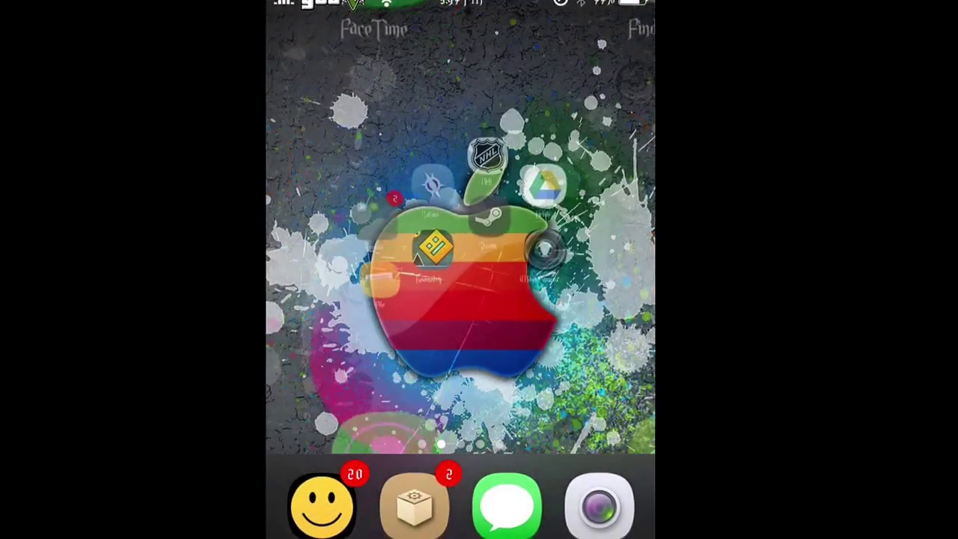
{"action": "mouse_move", "coordinate": [584, 270]}
{"action": "left_mouse_down"}
{"action": "mouse_move", "coordinate": [314, 270]}
{"action": "mouse_move", "coordinate": [584, 269]}
{"action": "left_mouse_up"}
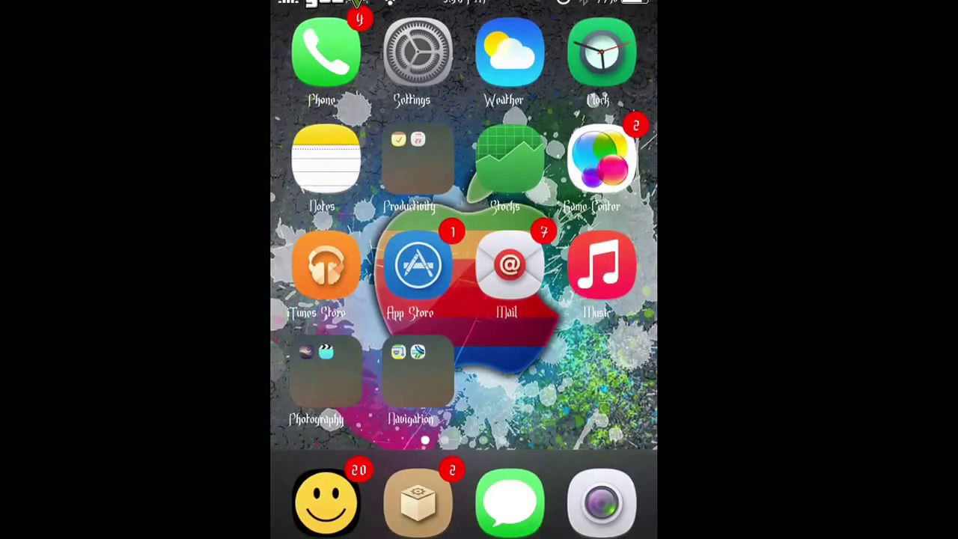
{"action": "left_click_drag", "start_coordinate": [584, 270], "coordinate": [337, 270]}
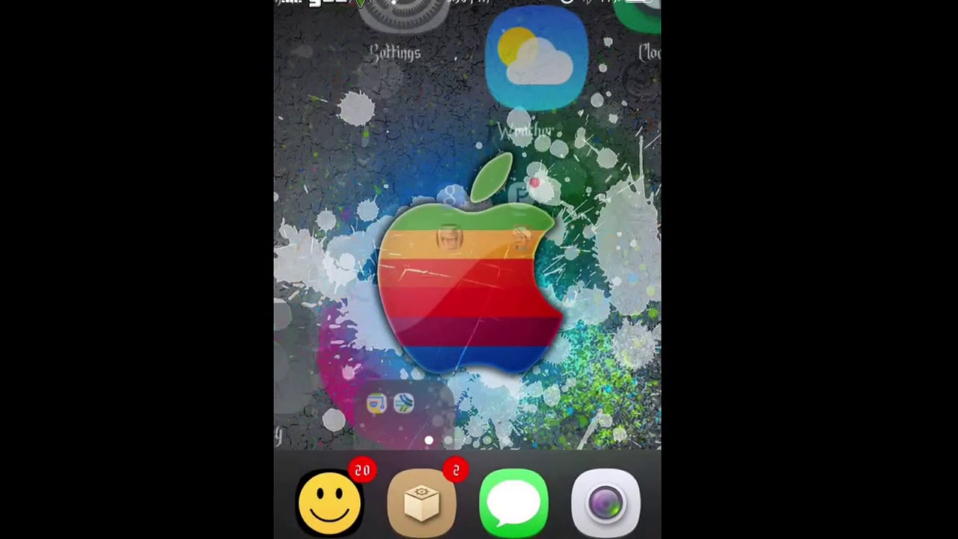
{"action": "left_click_drag", "start_coordinate": [583, 269], "coordinate": [337, 270]}
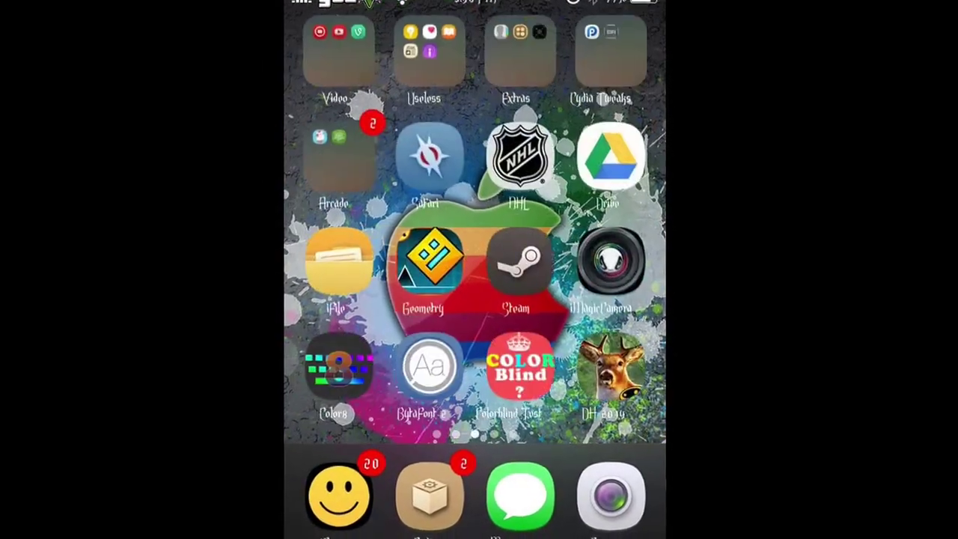
{"action": "left_click_drag", "start_coordinate": [584, 270], "coordinate": [337, 270]}
{"action": "left_click_drag", "start_coordinate": [583, 269], "coordinate": [337, 269]}
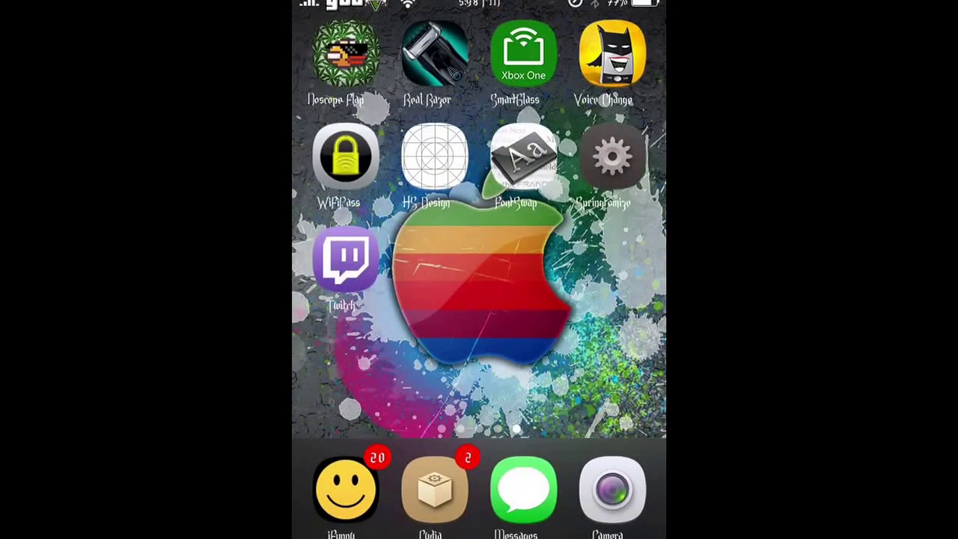
{"action": "left_click_drag", "start_coordinate": [584, 269], "coordinate": [337, 270]}
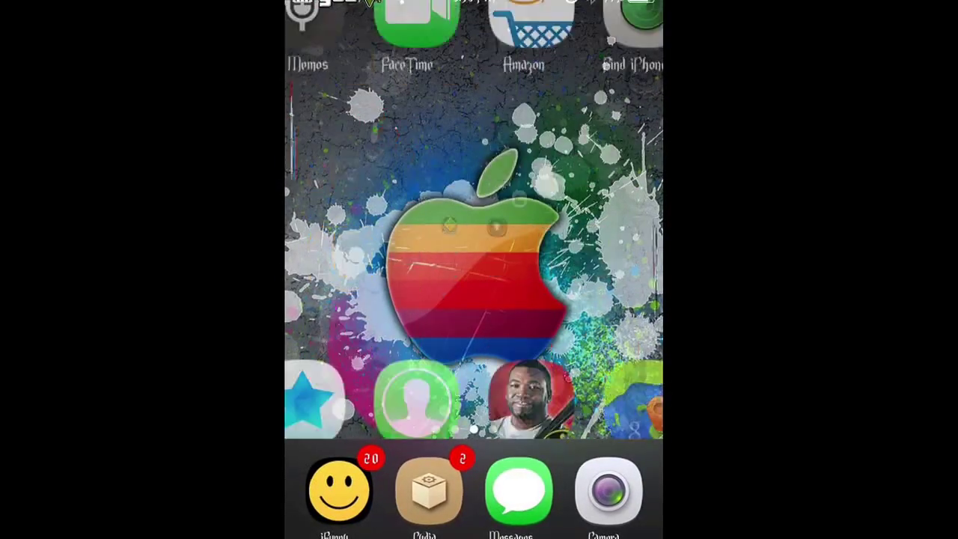